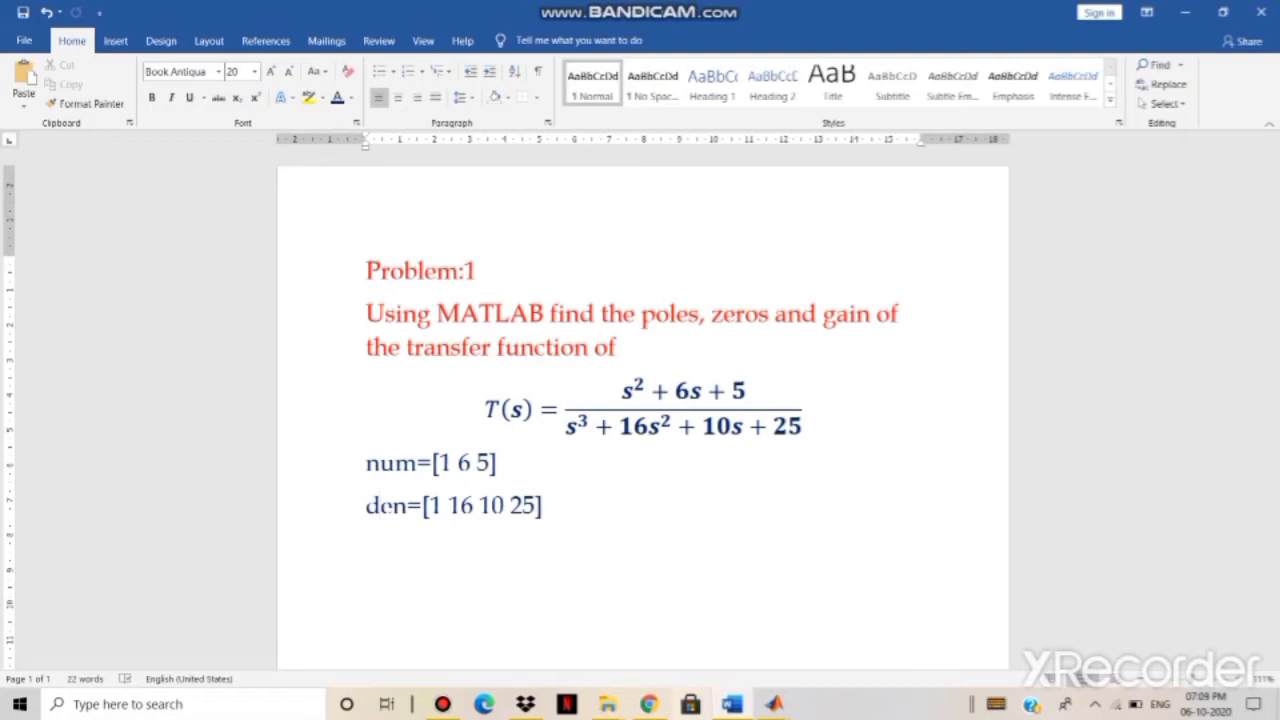
Bring MATLAB to the front and create a new blank script in the Editor
mouse_move(774, 704)
click(699, 630)
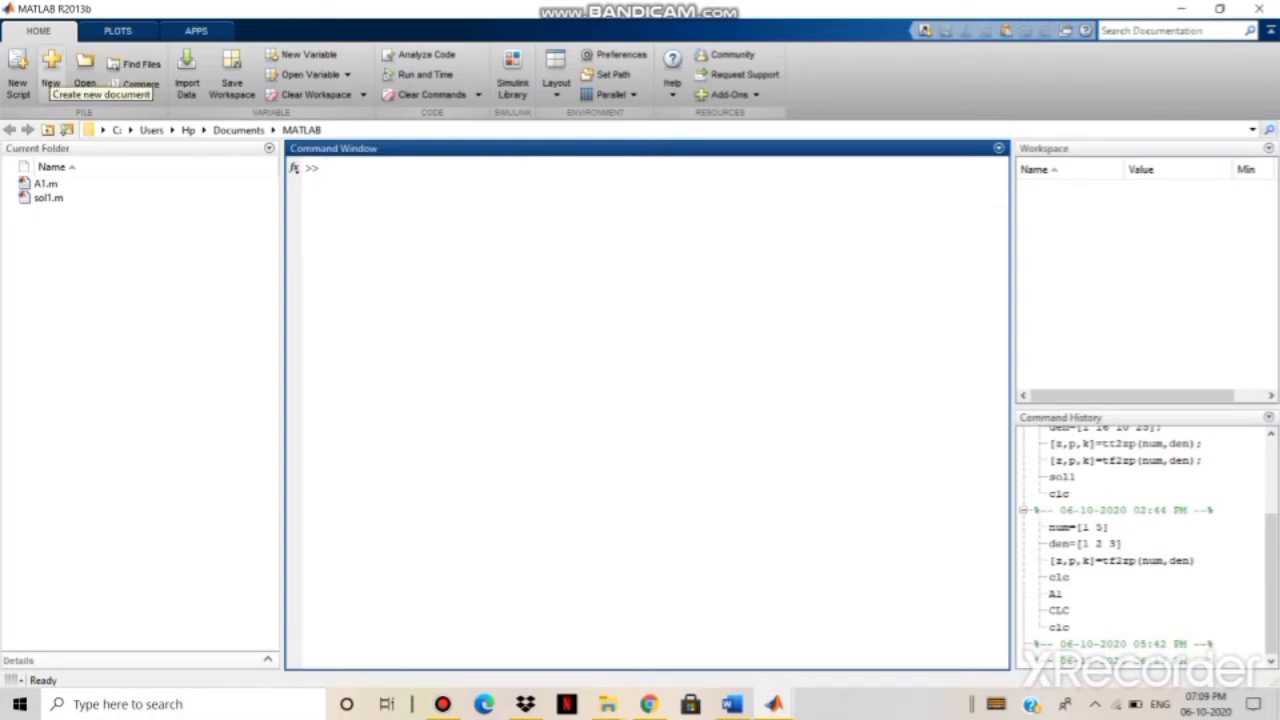
click(50, 85)
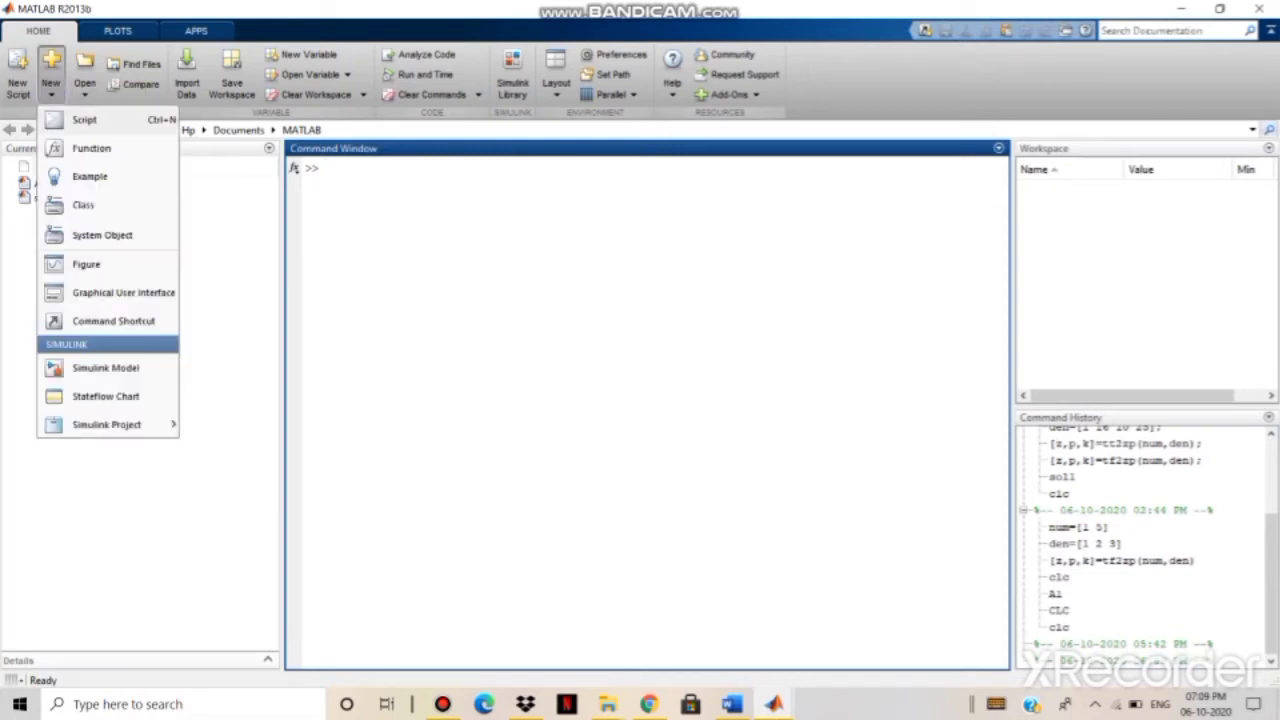
click(84, 119)
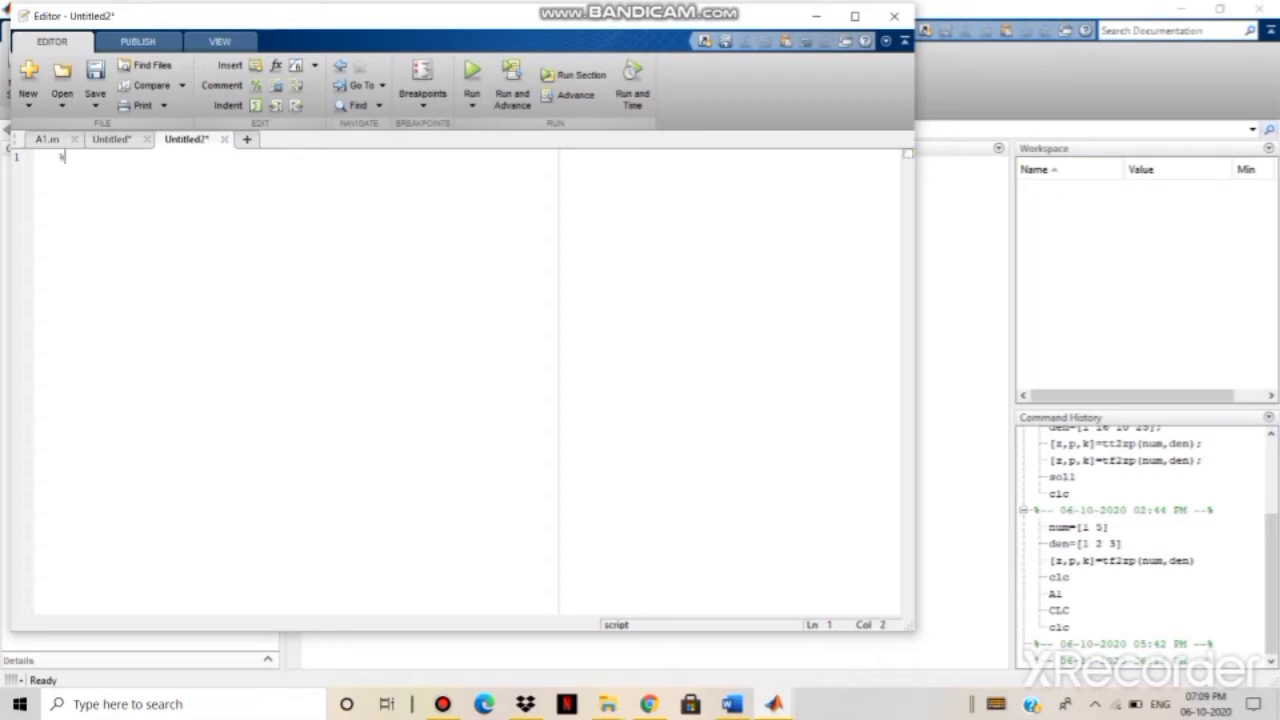
Write header comments 'find p,z,k from T.F' and '%num=the array of coefficient of numerator polynomial'
text(find )
text(p,z,)
text(k from T.)
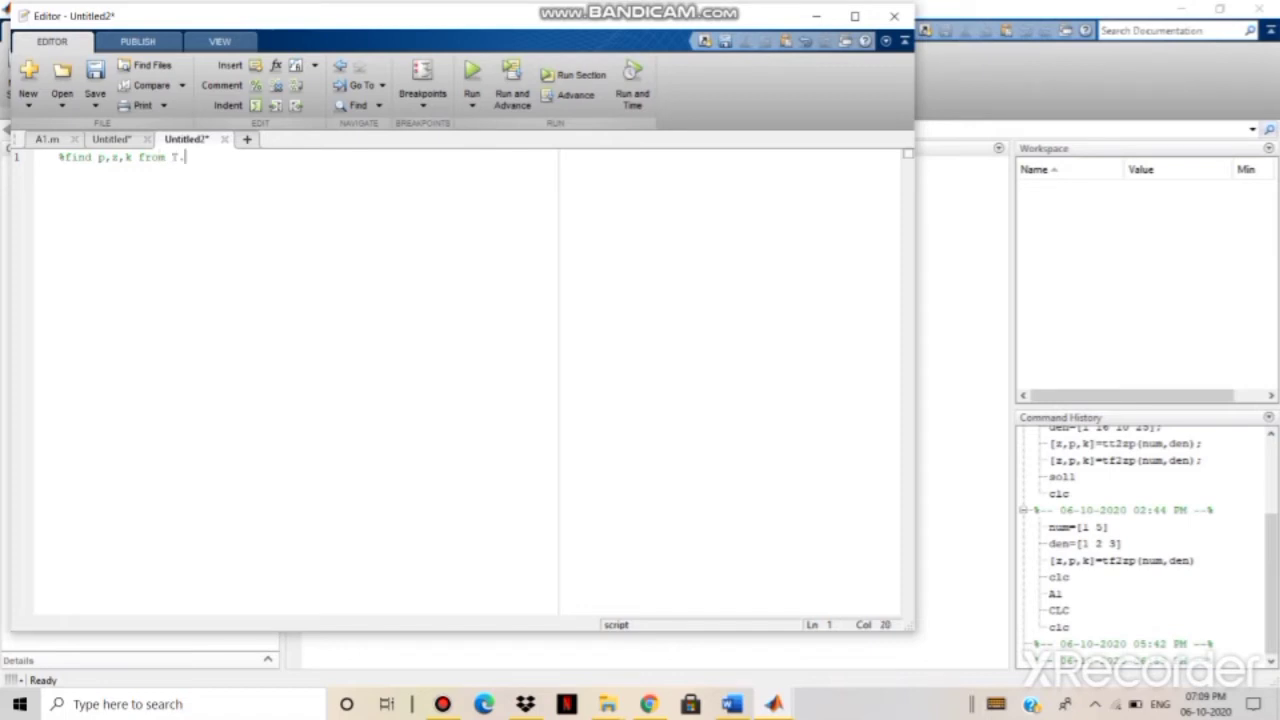
text(F)
key(Return)
text(%)
text(nu)
text(m)
text(=)
text(the array of co)
text(eff)
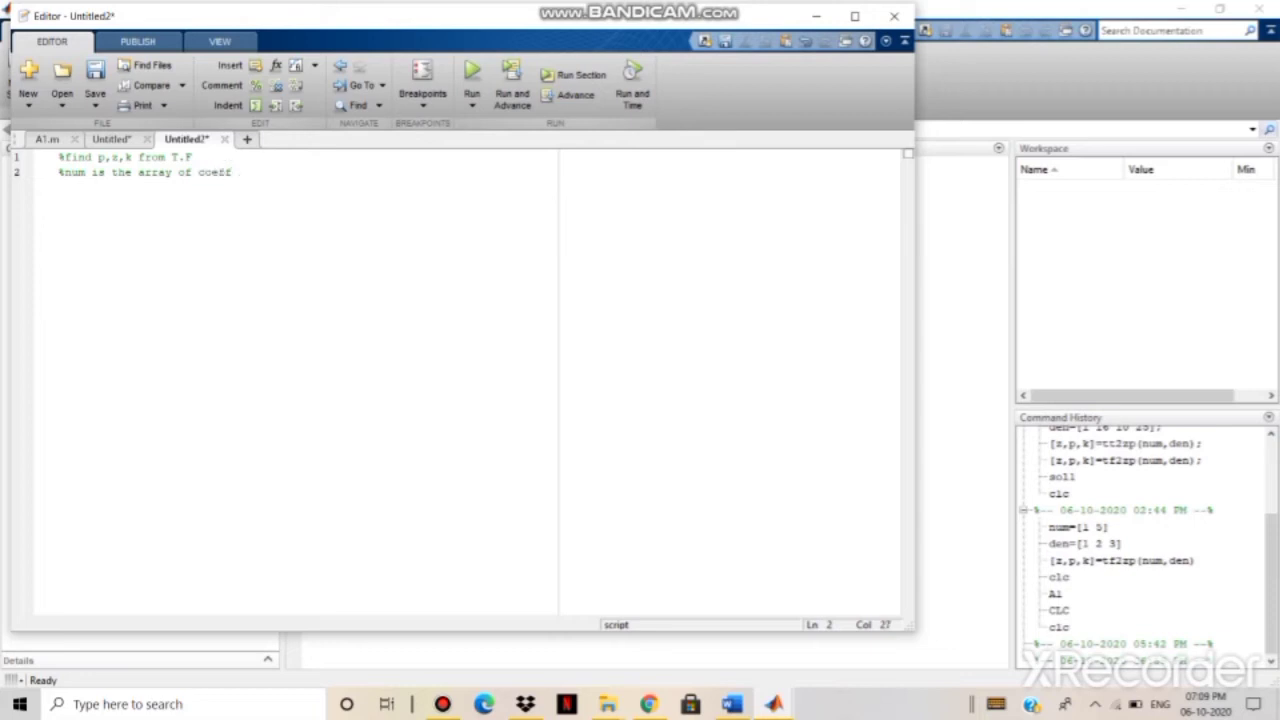
text(icient of n)
text(umerator poi)
text(ly)
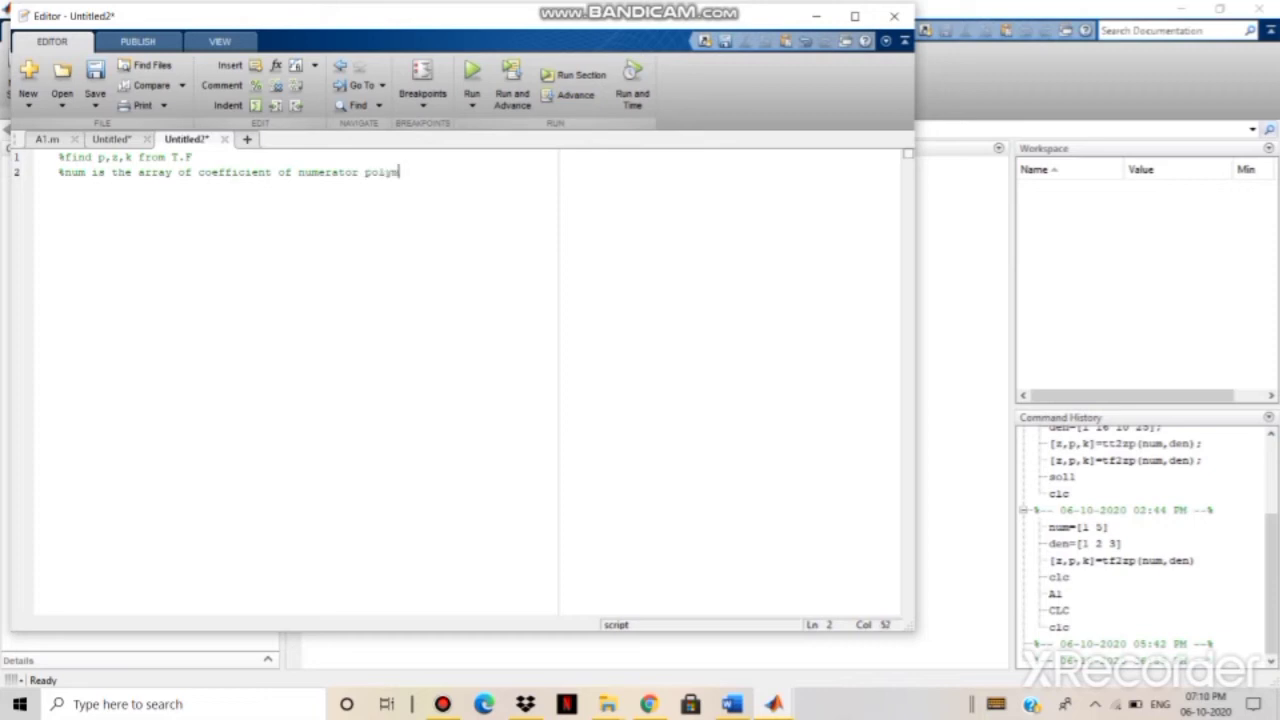
text(nomial)
Add comments '%den is the array of coefficient of denominator polynomial' and '%find tf2zp'
key(Return)
text(%den is the array of coo)
key(BackSpace)
text(efficient of denominator polynomial)
key(Return)
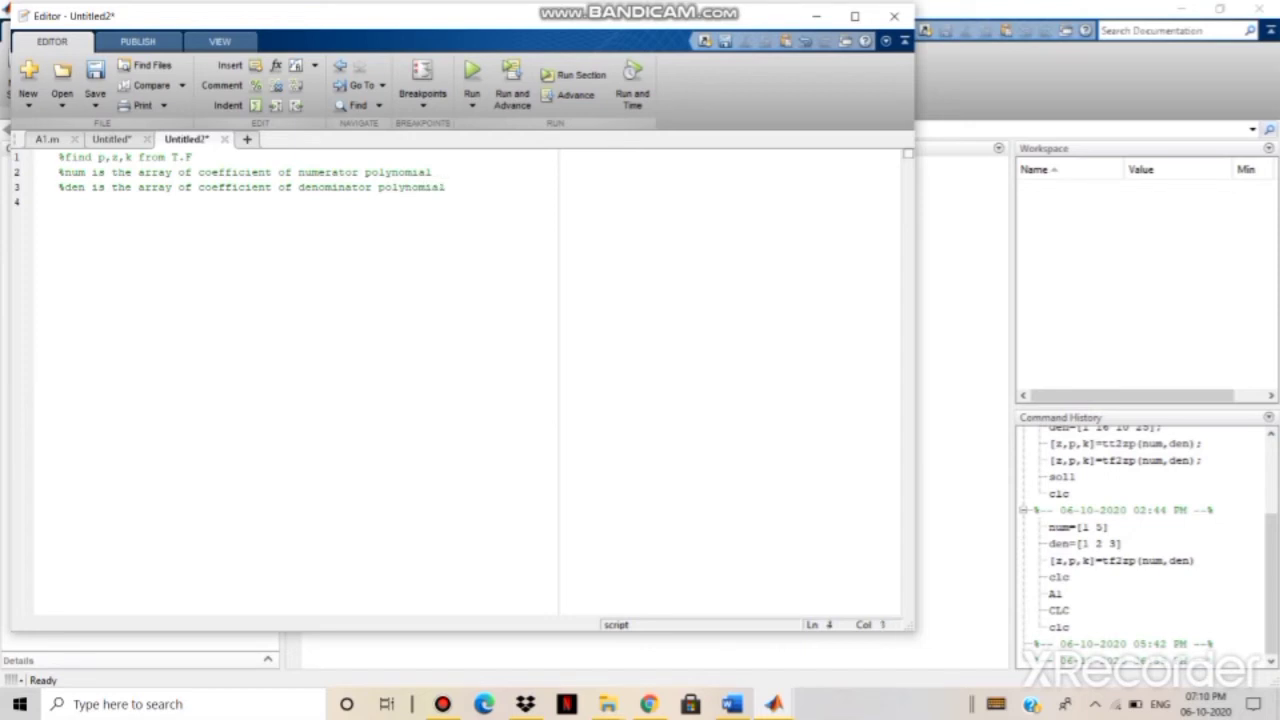
text(%find )
text(tf)
text(2)
key(BackSpace)
text(sp)
key(Return)
Define num=[1 6 5] and den=[1 16 10 25] on lines 5 and 6
text(num=[)
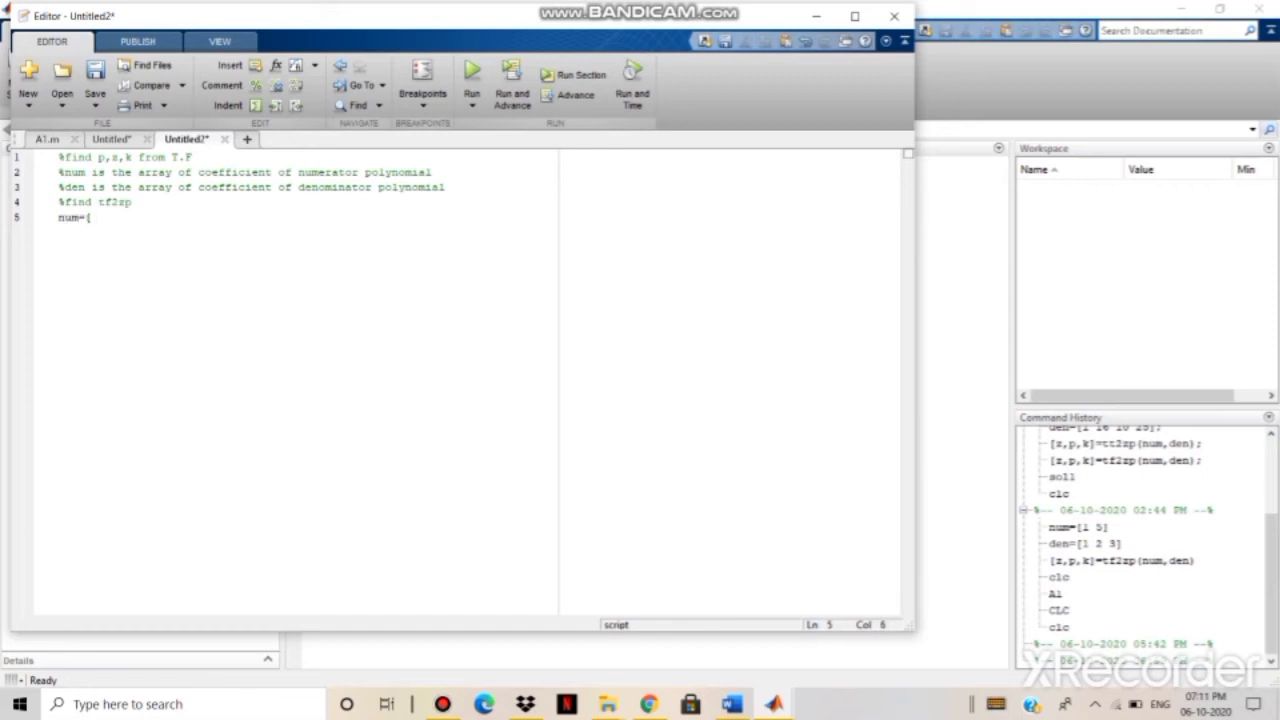
text(1 6 )
text(5])
key(Return)
text(den=)
text([)
text(1 16)
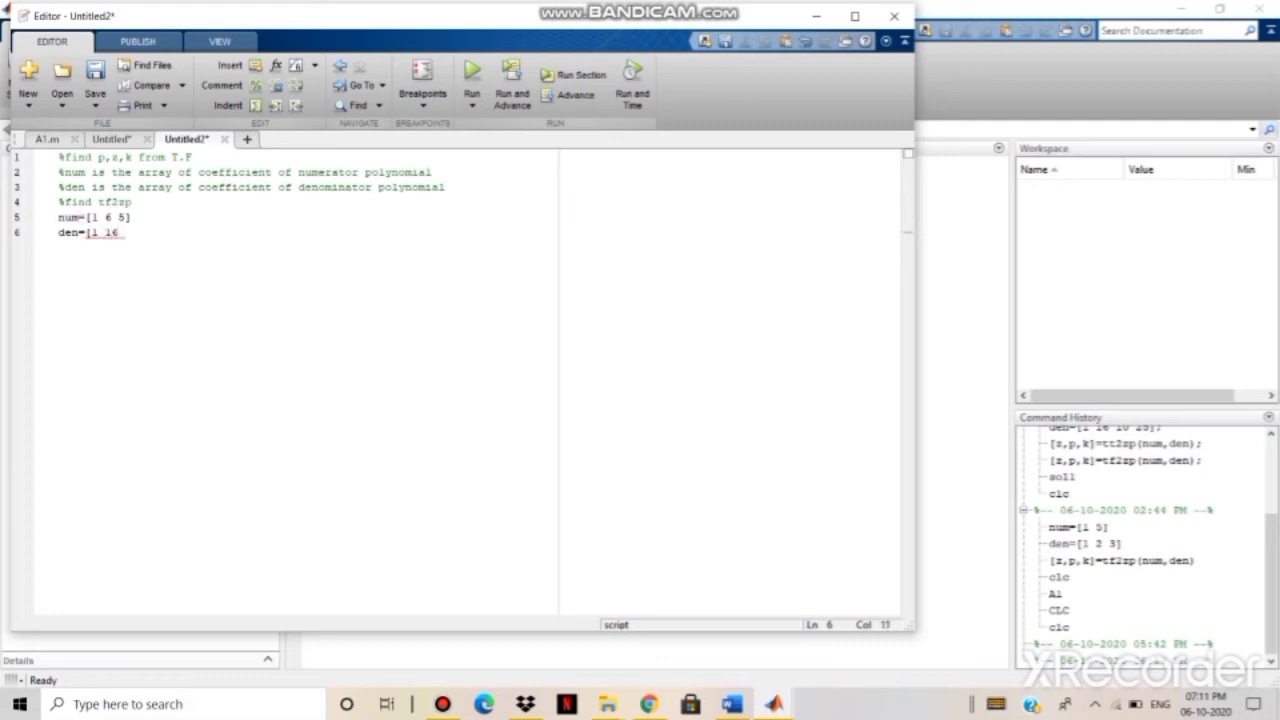
text( 10 25])
key(Return)
Write line 7 as [z,p,k]=tf2zp(num,den), removing the spaces after the commas
text([)
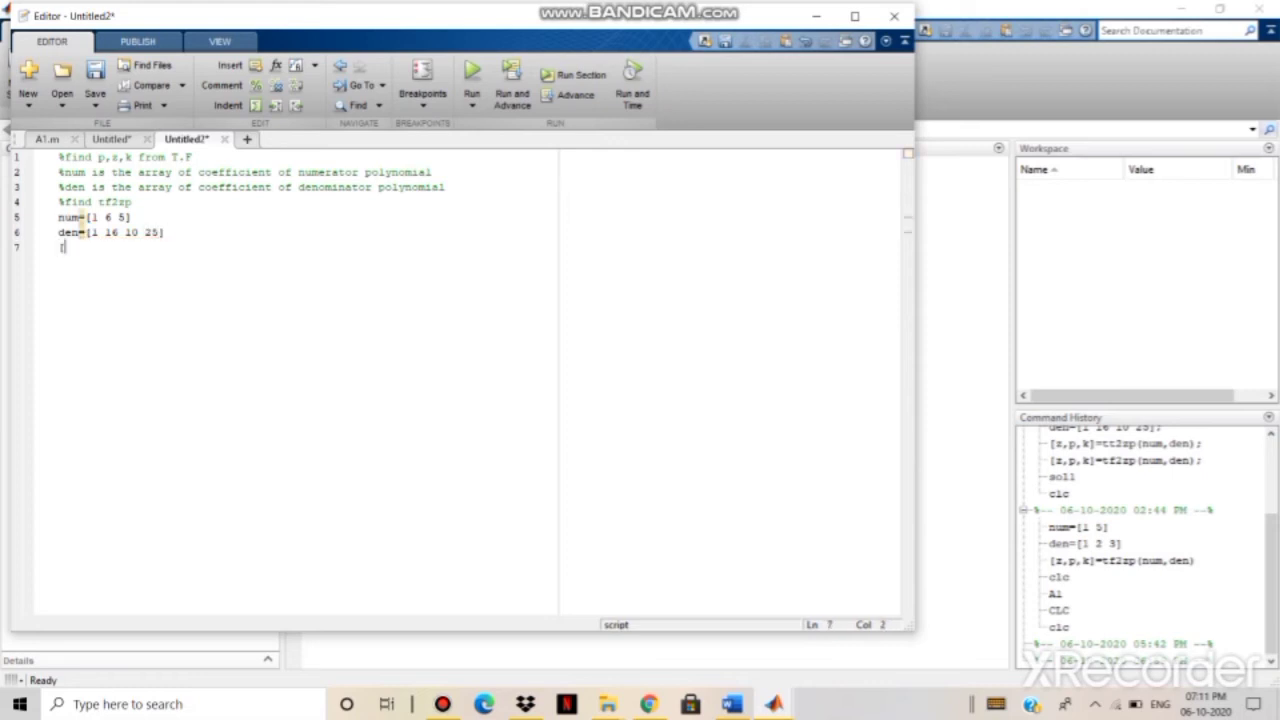
text(z, )
text(p, )
text(k]=)
click(85, 247)
key(BackSpace)
click(98, 247)
key(BackSpace)
click(111, 247)
text(t)
text(f)
text(2zp(num,den)
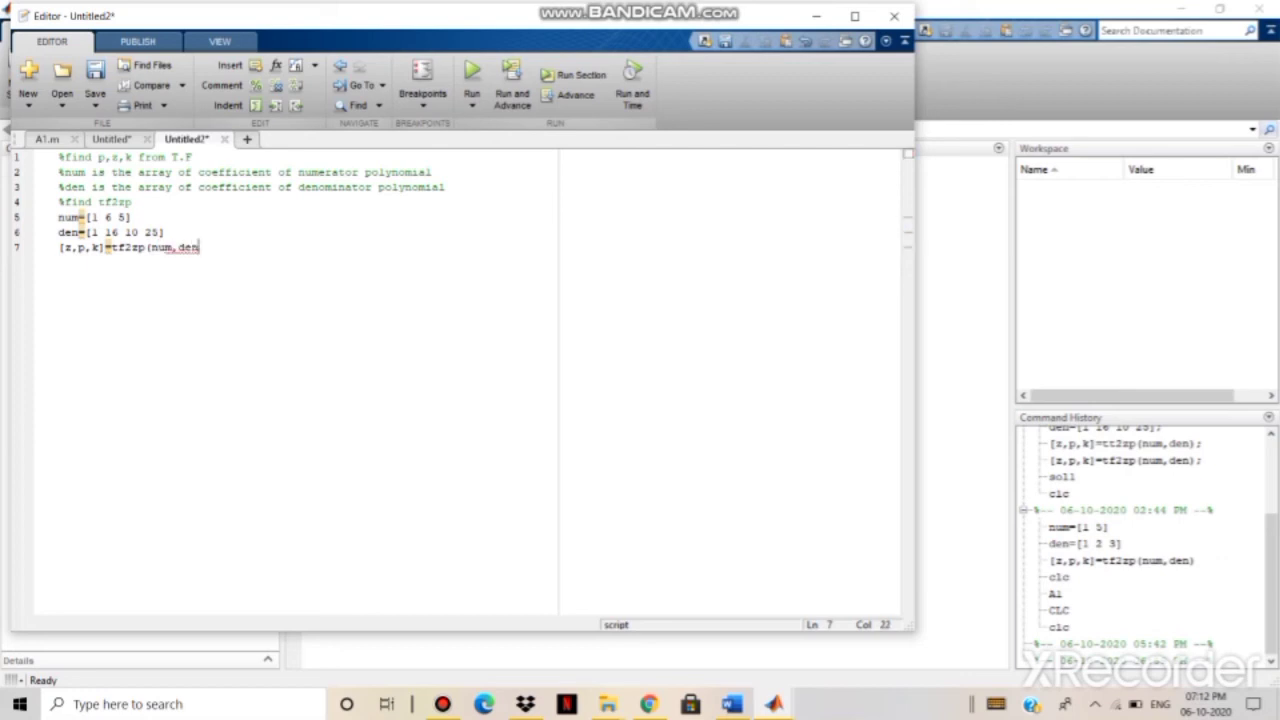
text())
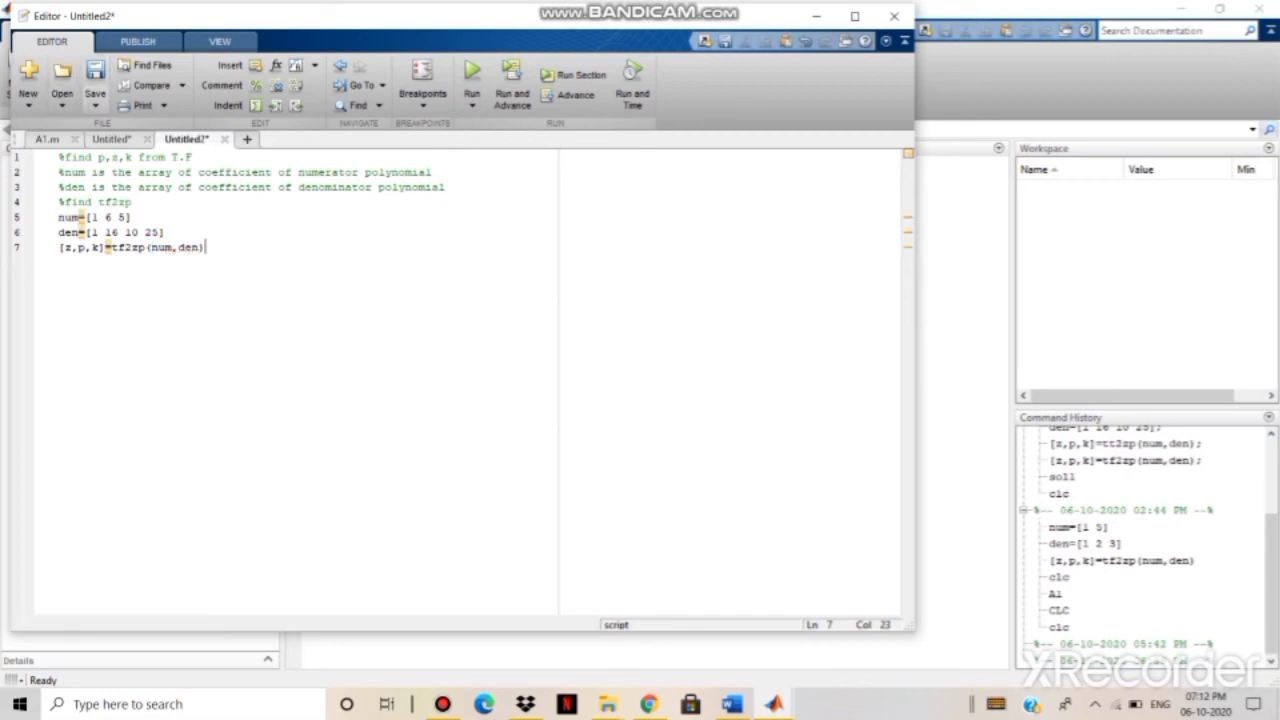
Save the script as A2.m in the Documents\MATLAB folder
click(95, 100)
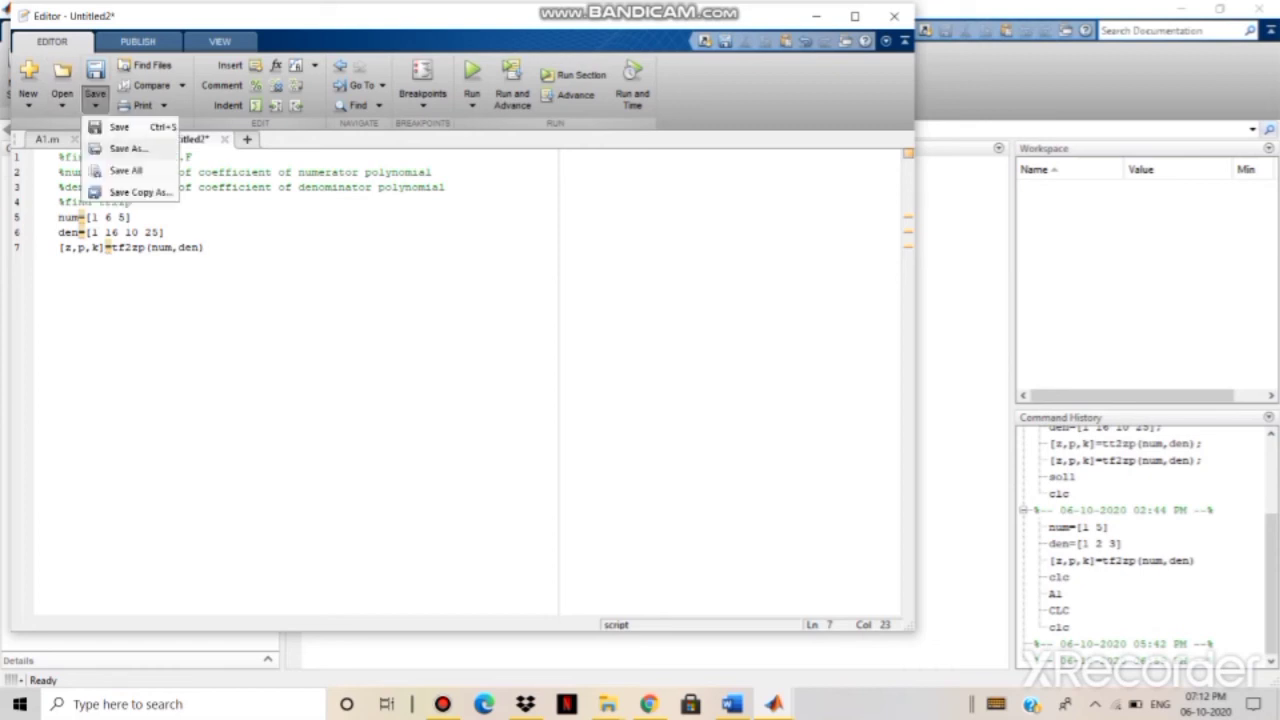
click(127, 148)
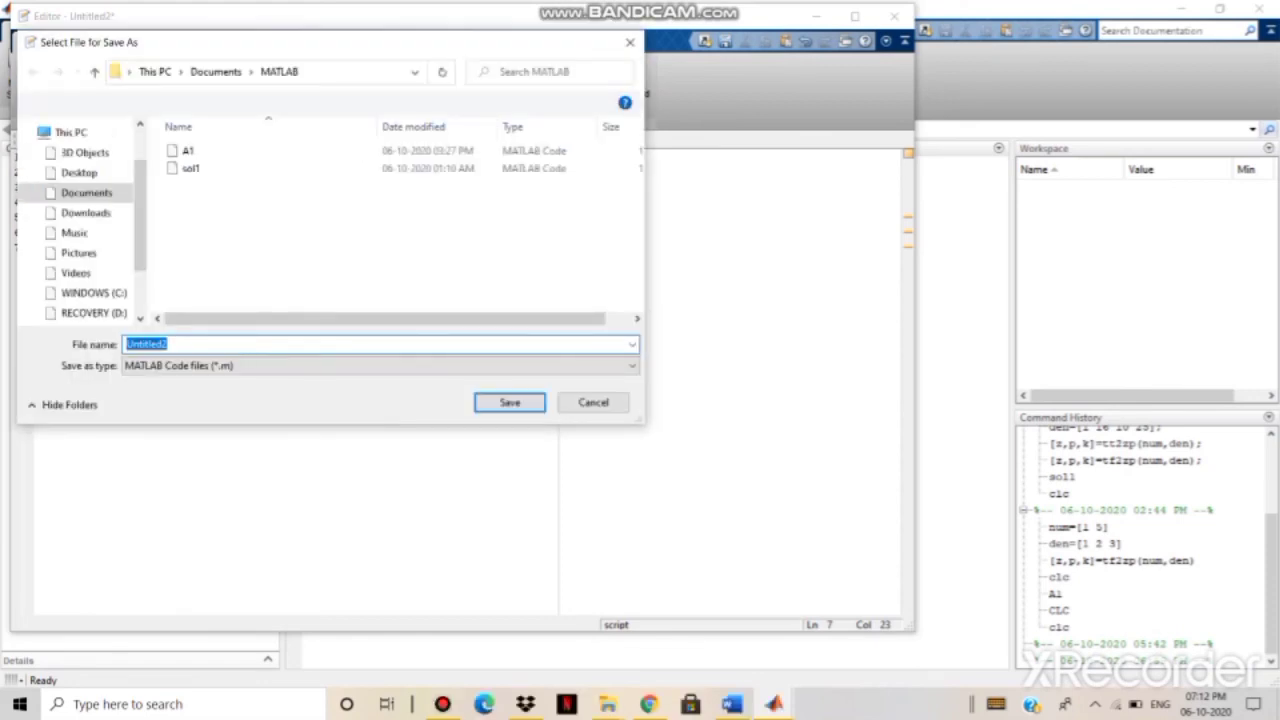
text(A2)
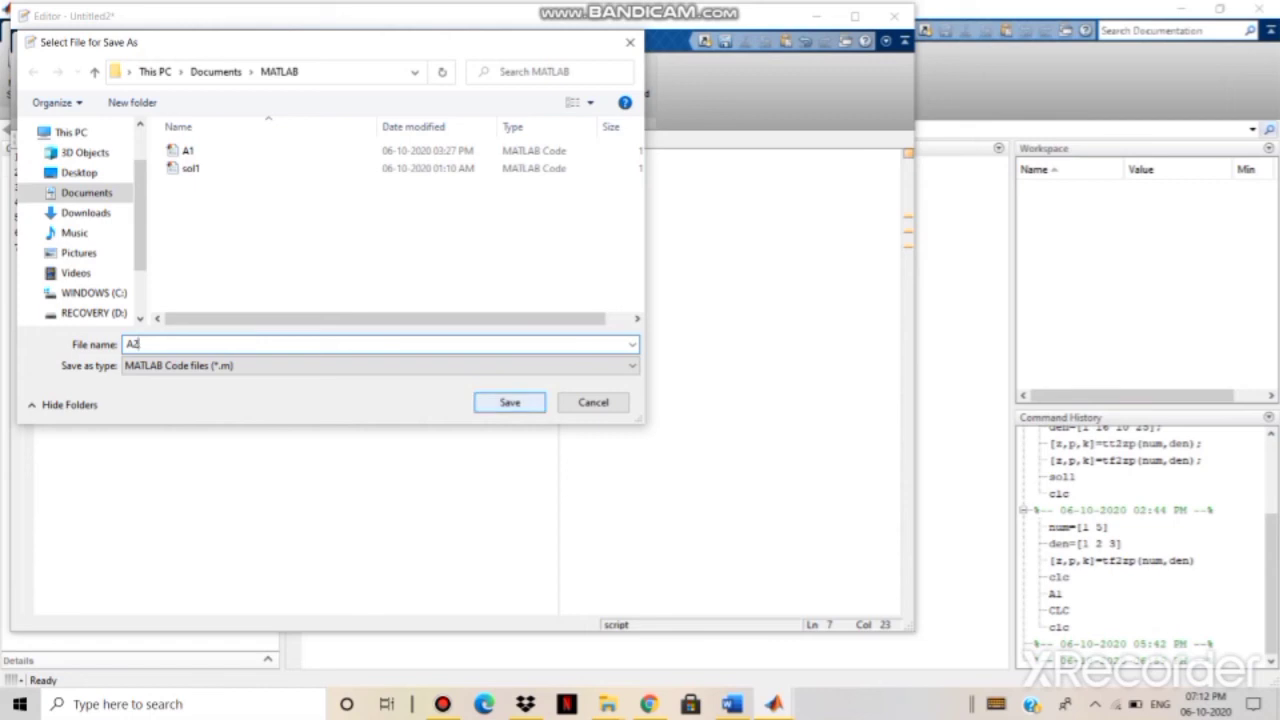
key(Return)
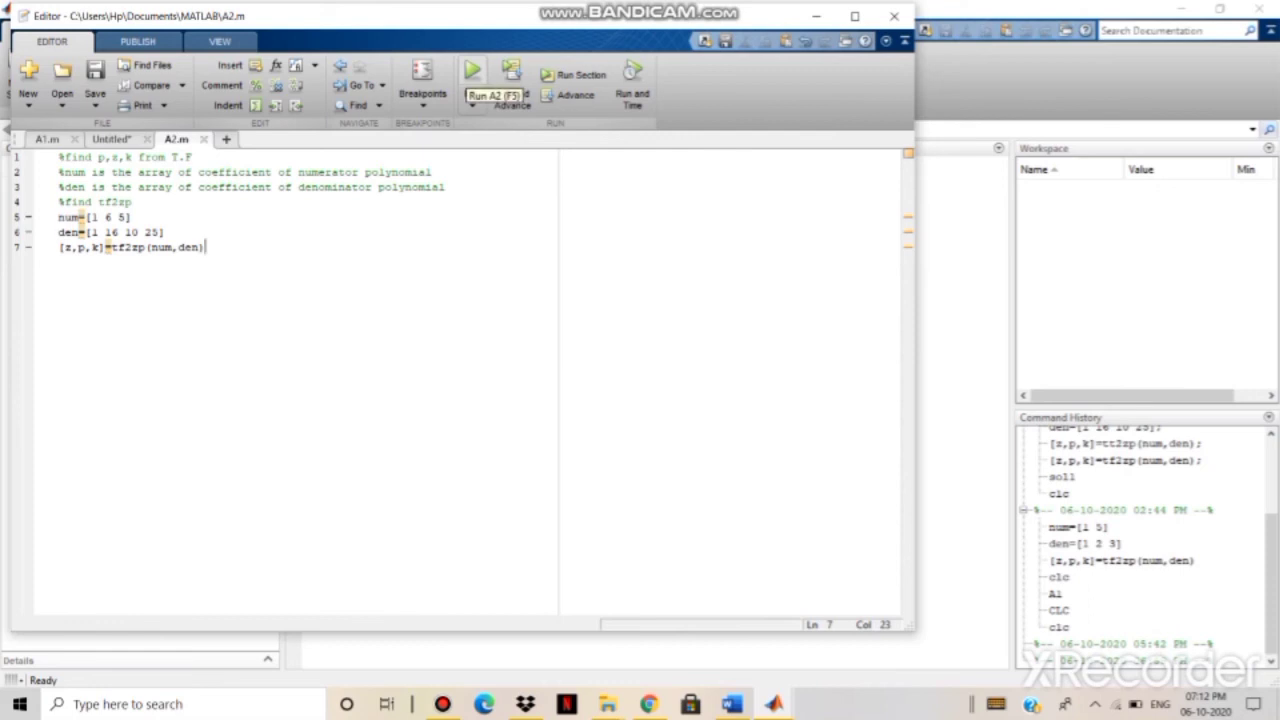
Run A2 and view zeros -5, -1, poles -15.4577, -0.2711±1.2425i, gain 1
click(472, 72)
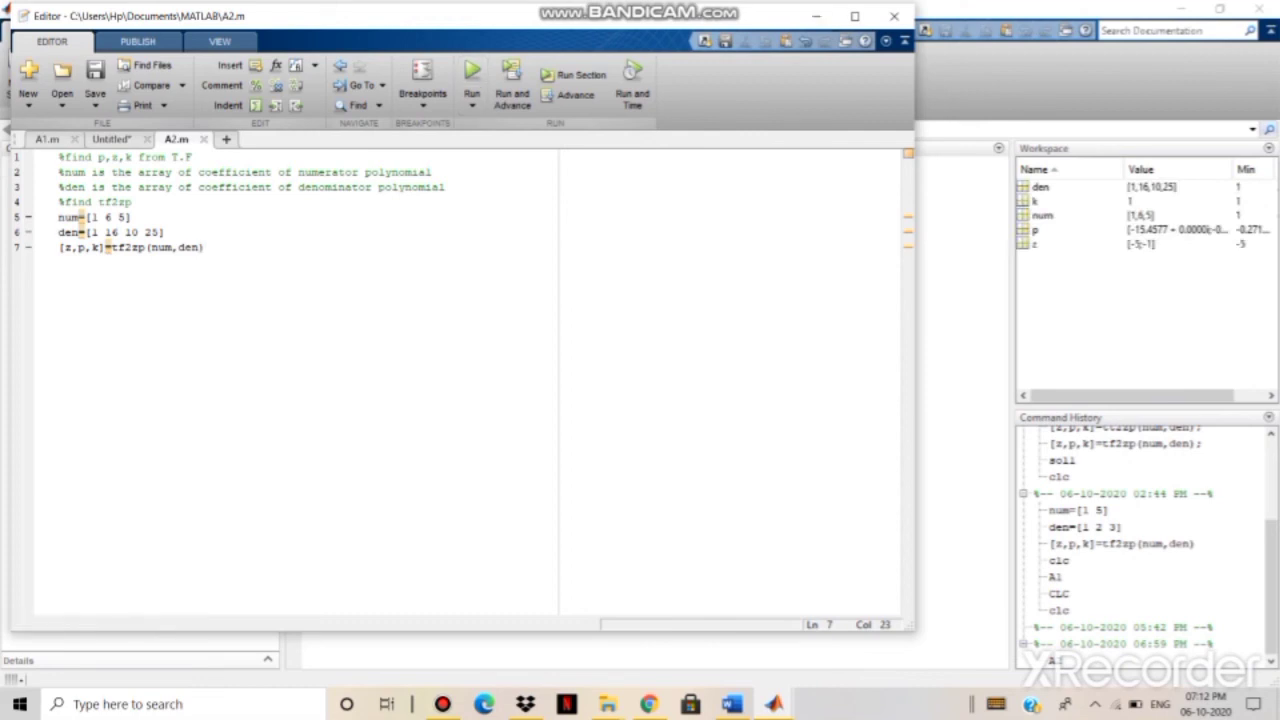
click(816, 16)
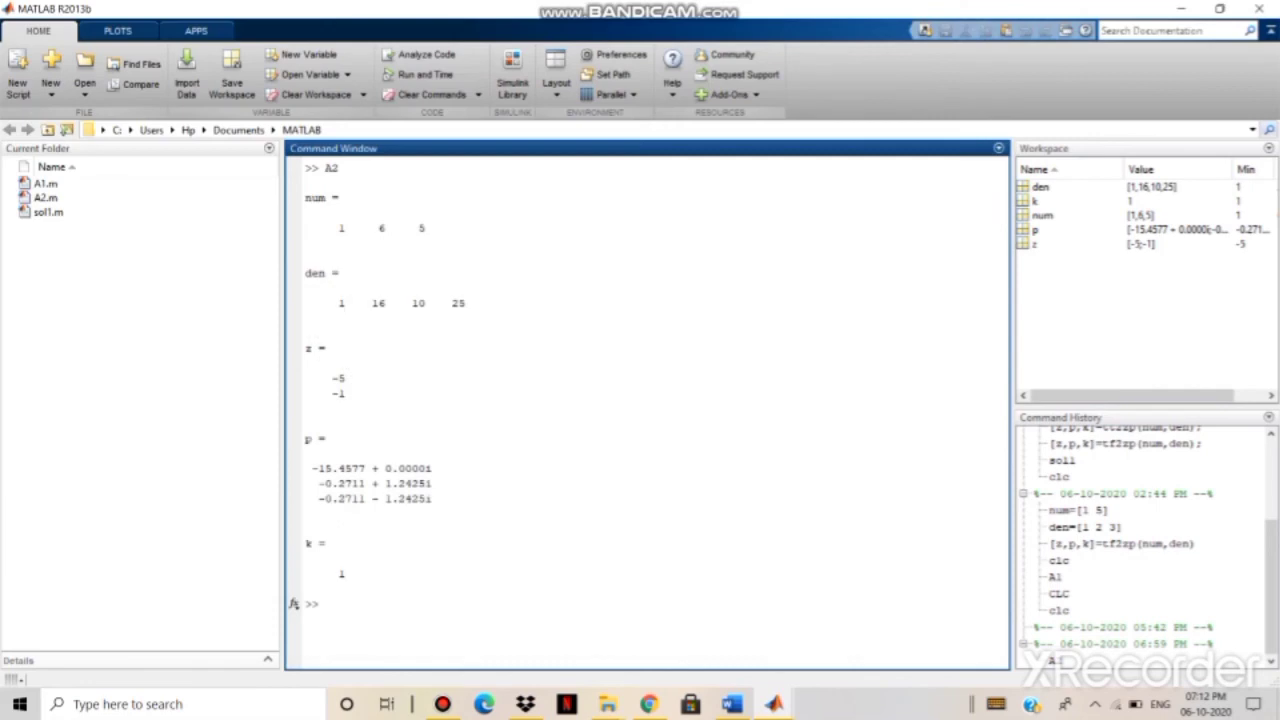